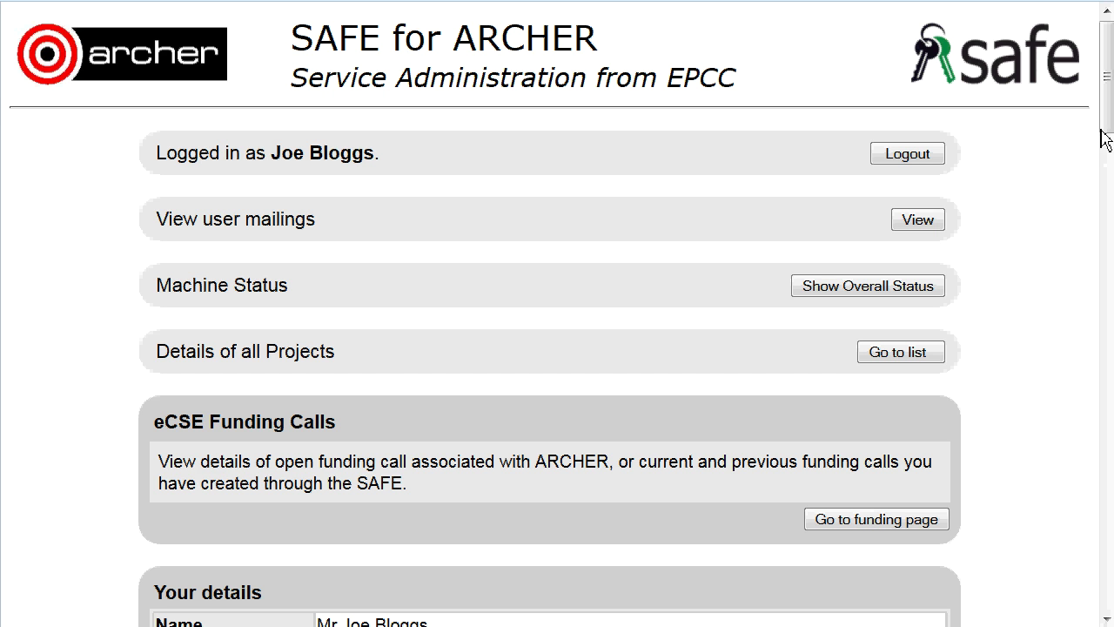
Step: Go from project z98's administration page to its resource management page with time budgets and disk quotas
drag(1111, 105, 1084, 427)
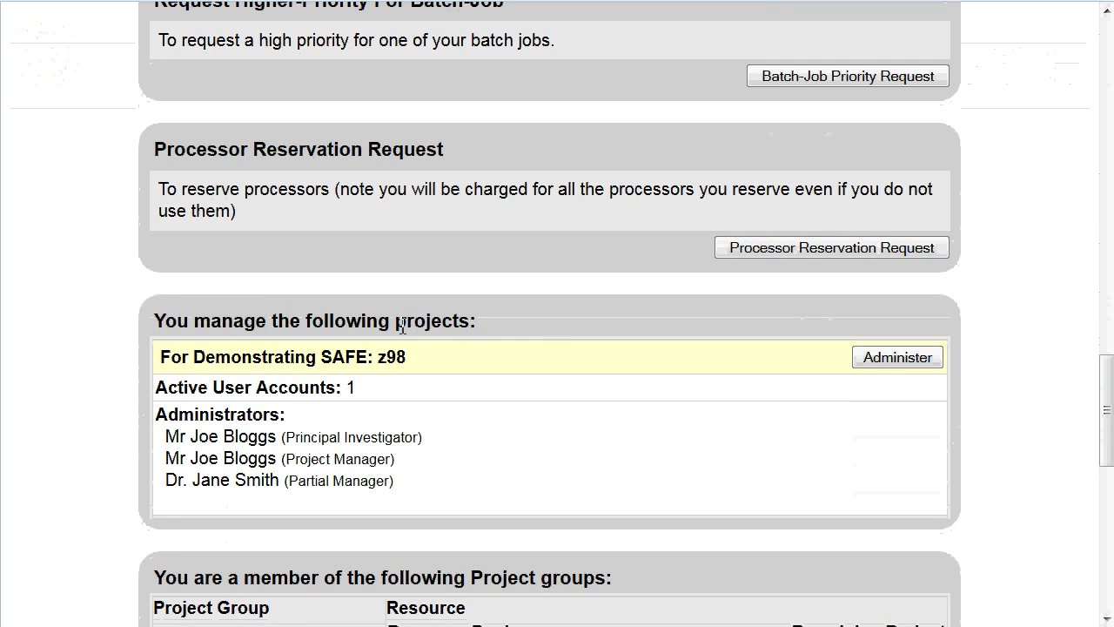
click(882, 369)
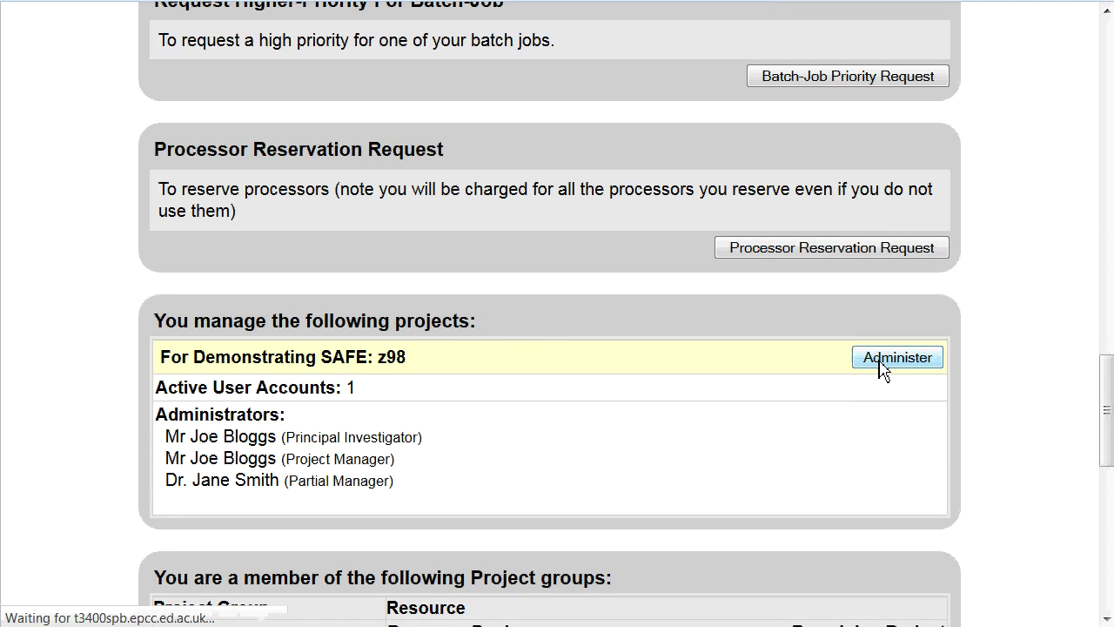
drag(1107, 215, 1108, 533)
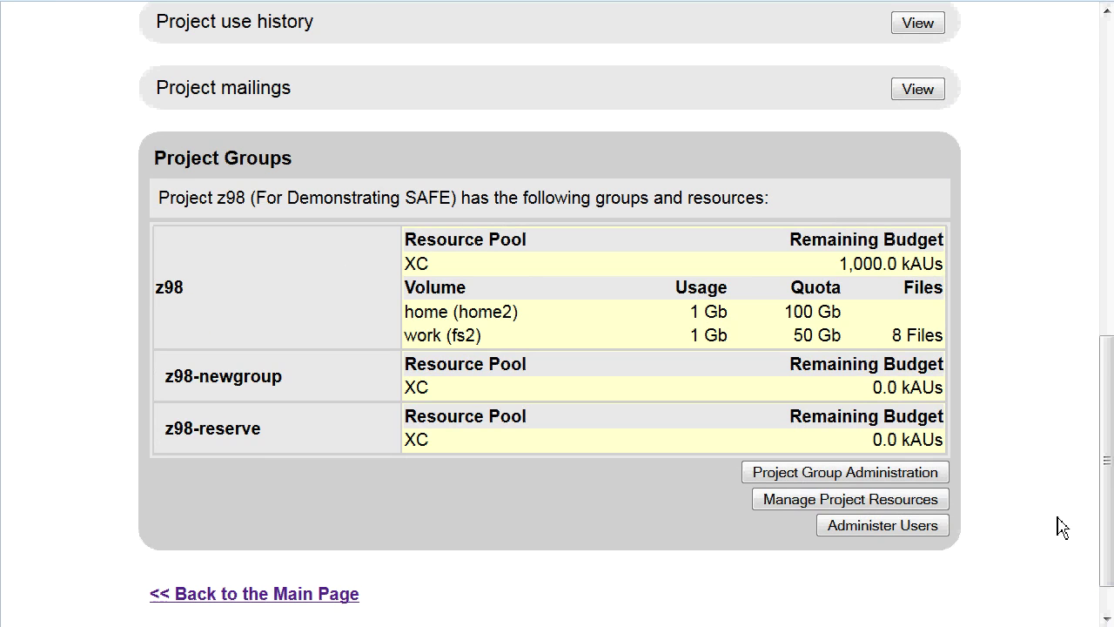
click(809, 500)
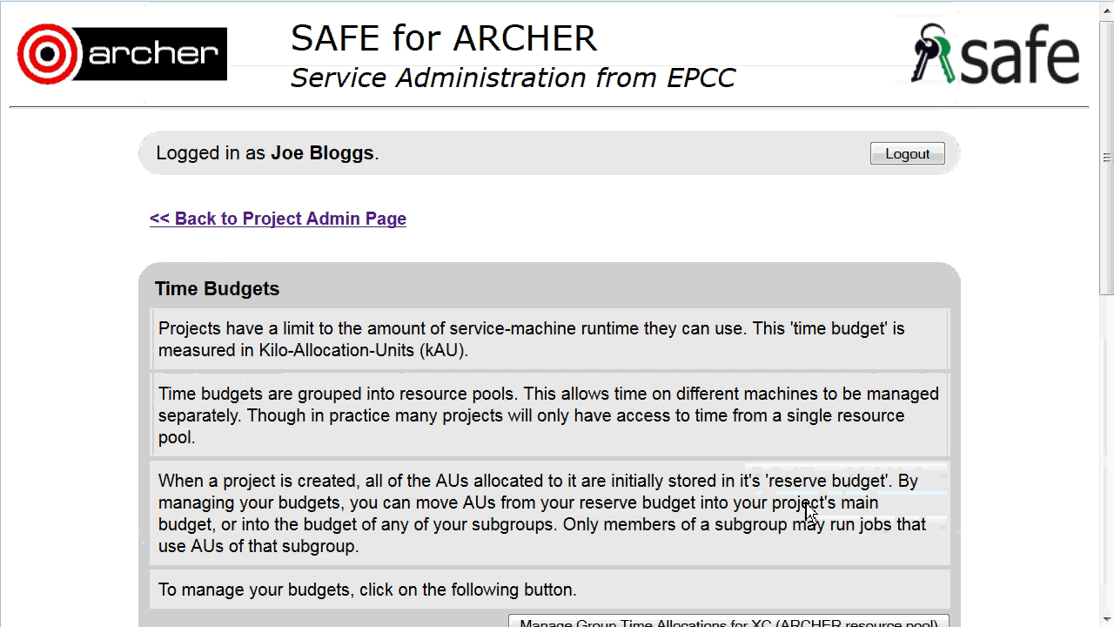
drag(1111, 84, 1110, 253)
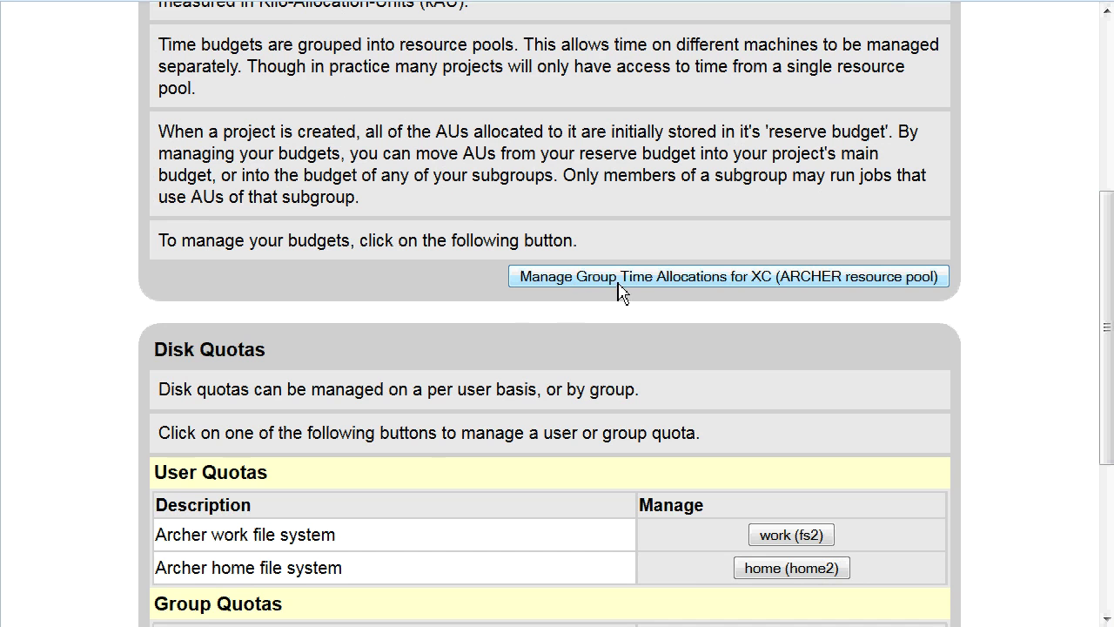
Step: In XC group time allocations for Jan – Jun 2015, set up a 200 kAU move from z98 to z98-newgroup
click(680, 287)
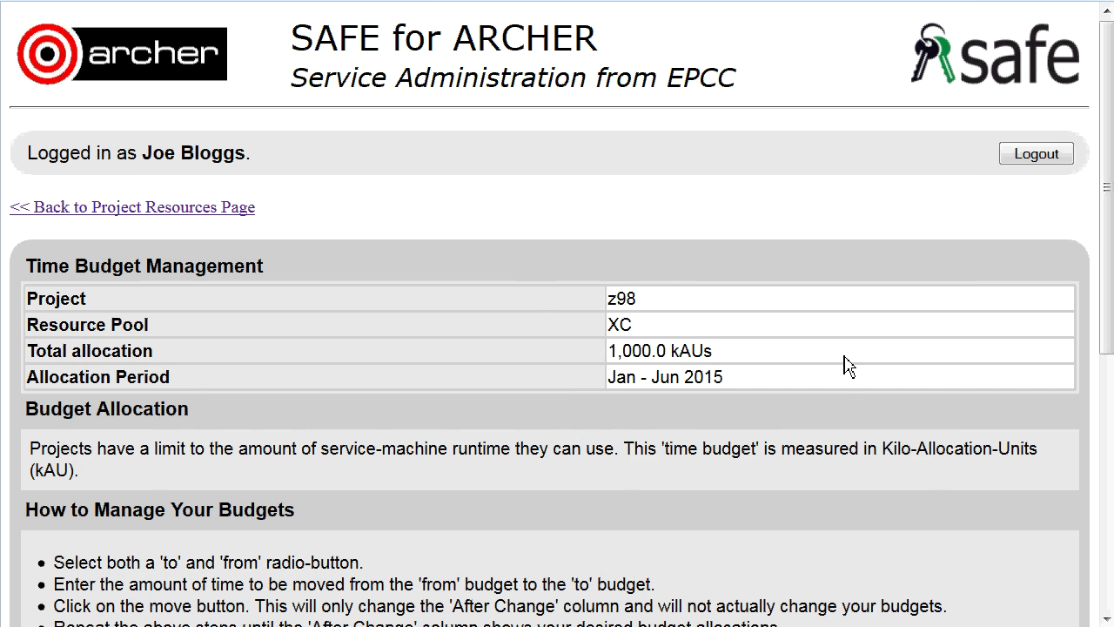
drag(1111, 166, 1109, 239)
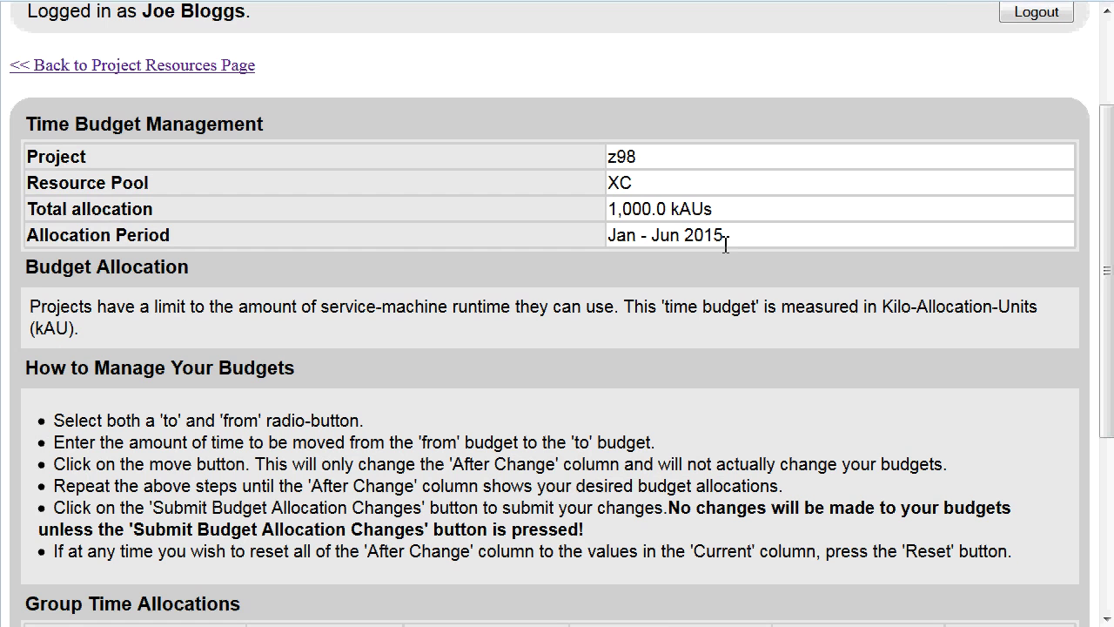
drag(1108, 152, 1103, 325)
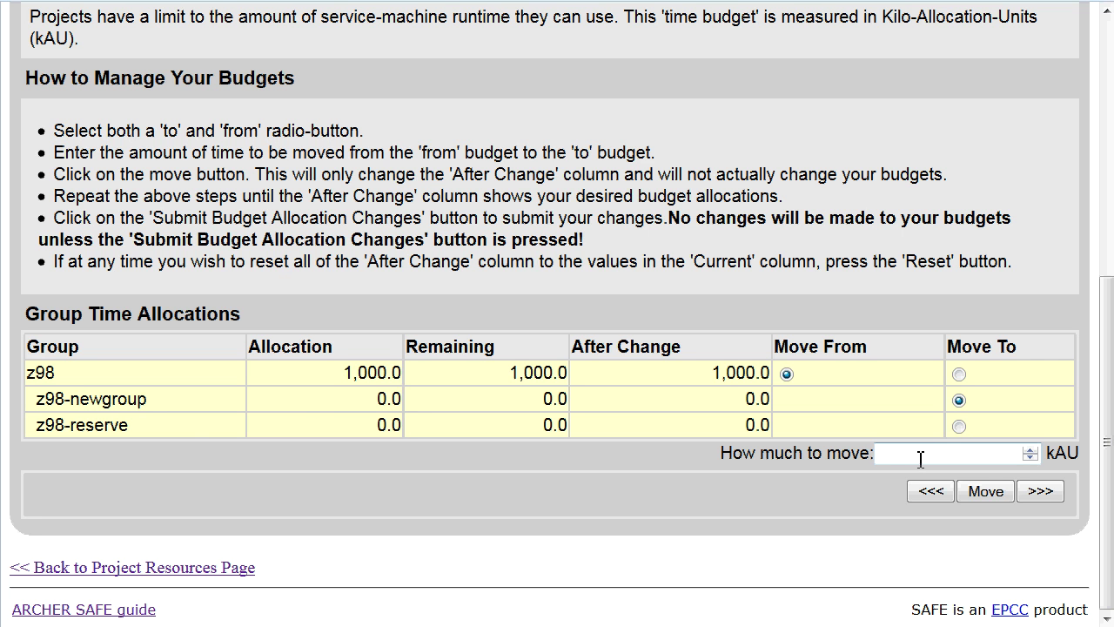
text(00)
Step: Stage the 200 kAU move to z98-newgroup and submit the Jan – Jun 2015 budget changes
click(989, 493)
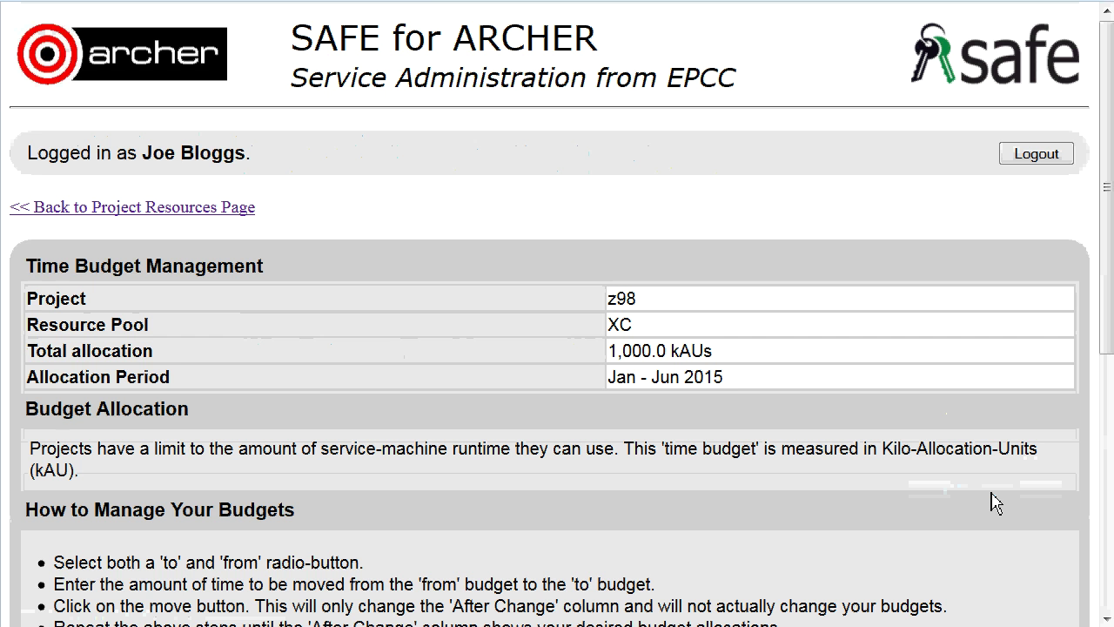
drag(1110, 155, 1109, 416)
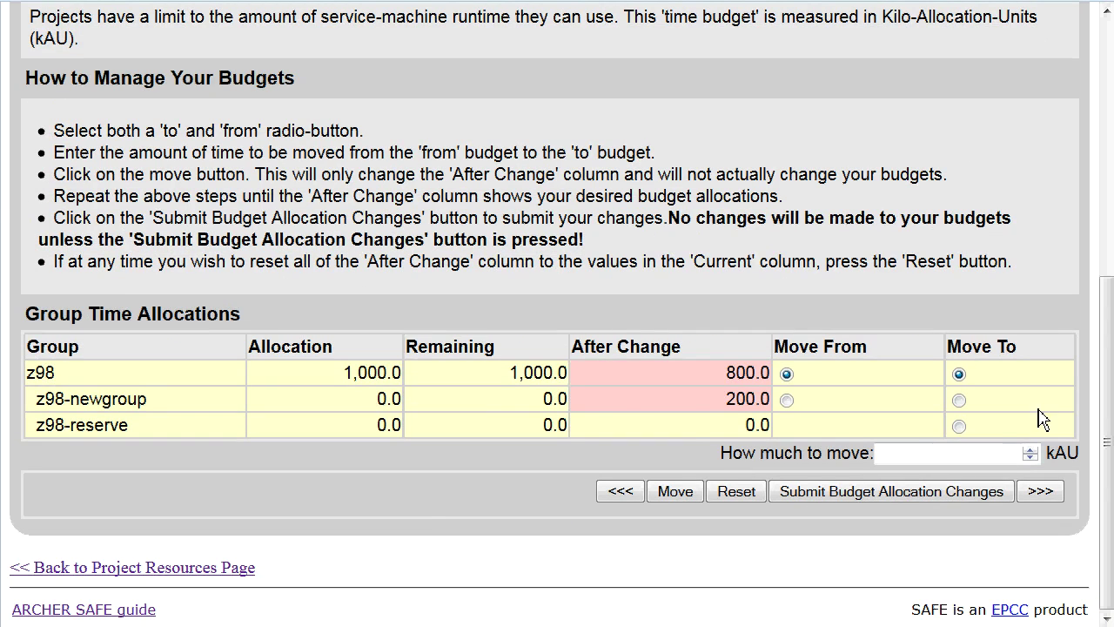
click(900, 506)
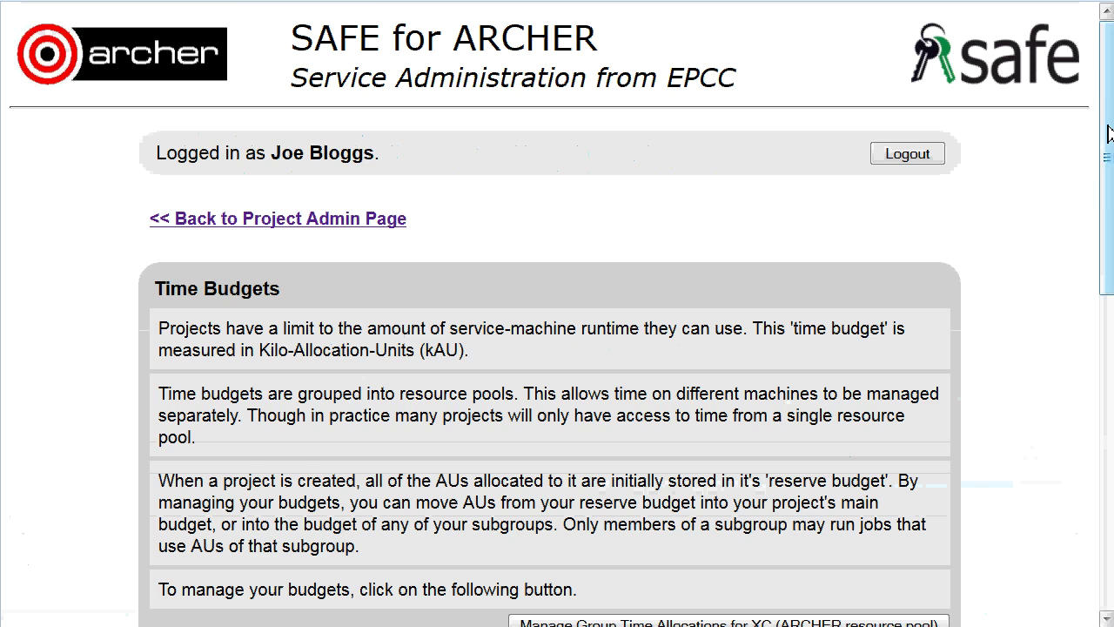
Step: Verify z98 at 800.0 and z98-newgroup at 200.0 kAU, then advance to Jul – Dec 2015
drag(1104, 139, 1111, 323)
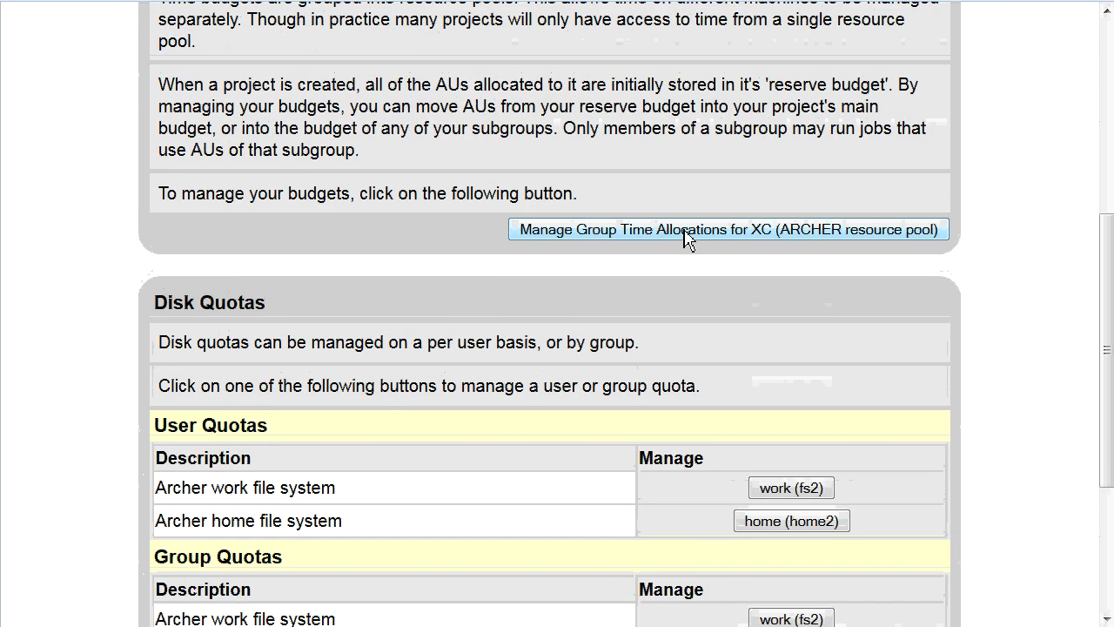
click(688, 231)
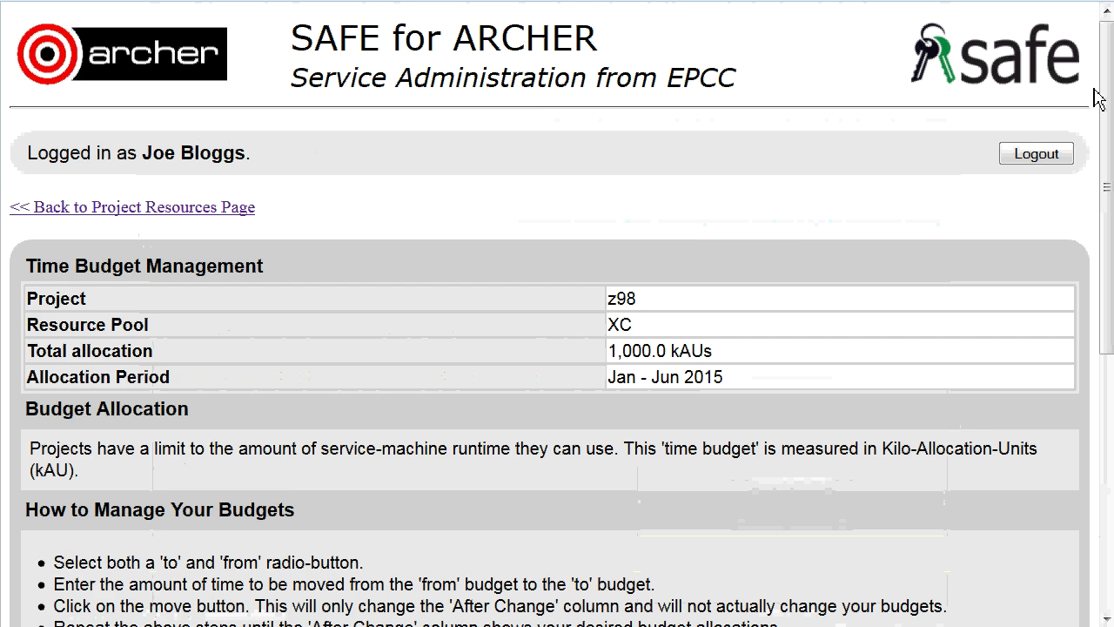
drag(1107, 94, 1107, 295)
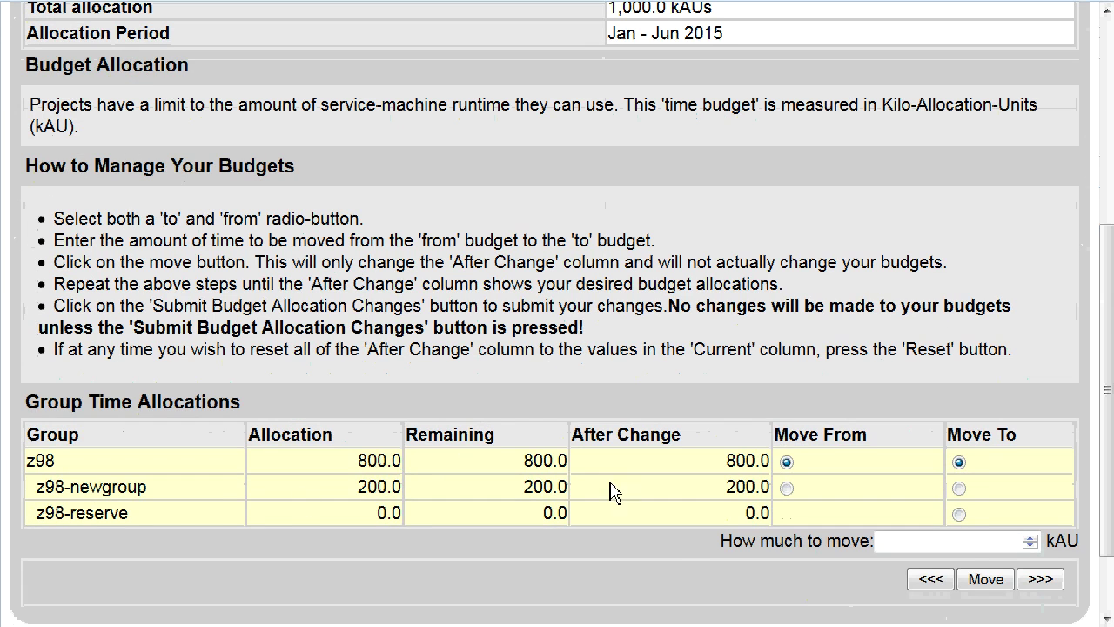
drag(1106, 342, 1107, 396)
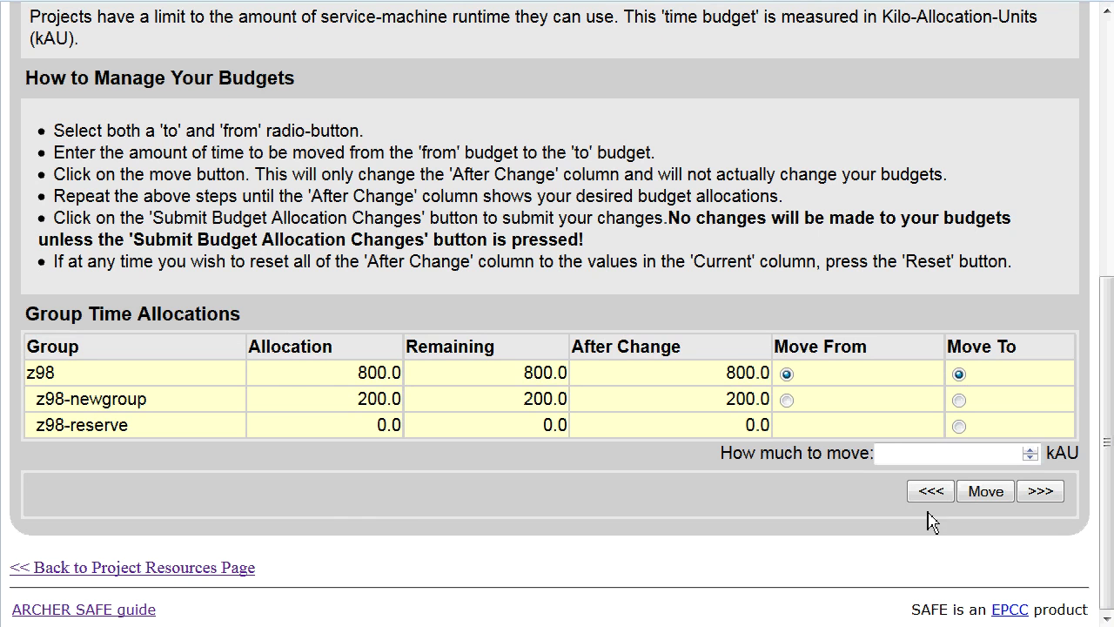
click(1042, 492)
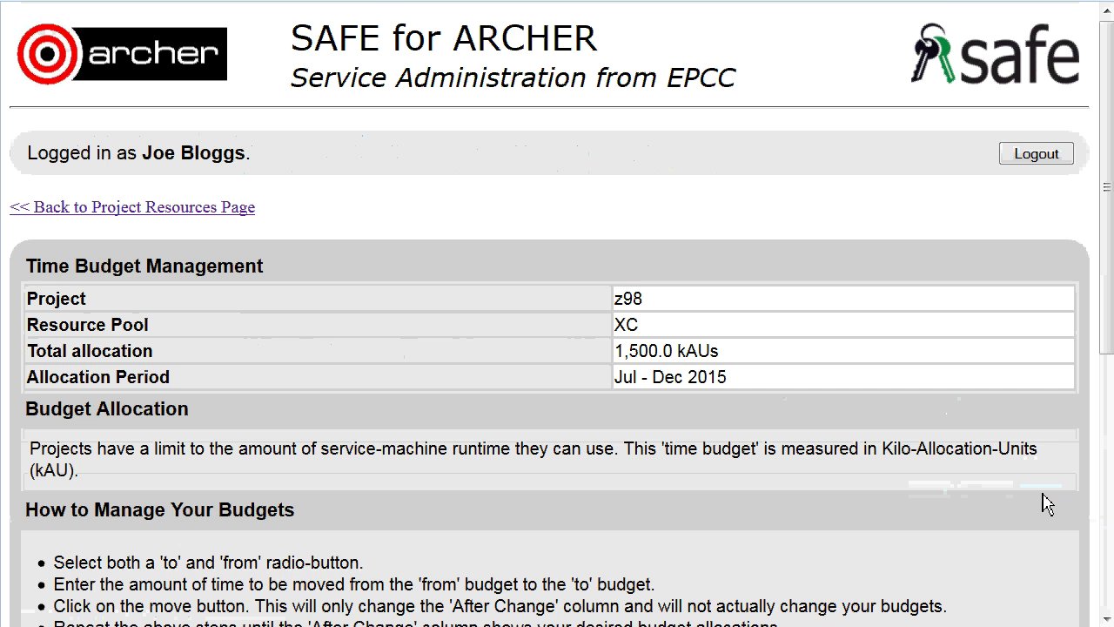
Step: Stage a 500 kAU move to z98-newgroup for Jul – Dec 2015, leaving z98 at 1,000.0 kAU
scroll(1110, 285, down, 3)
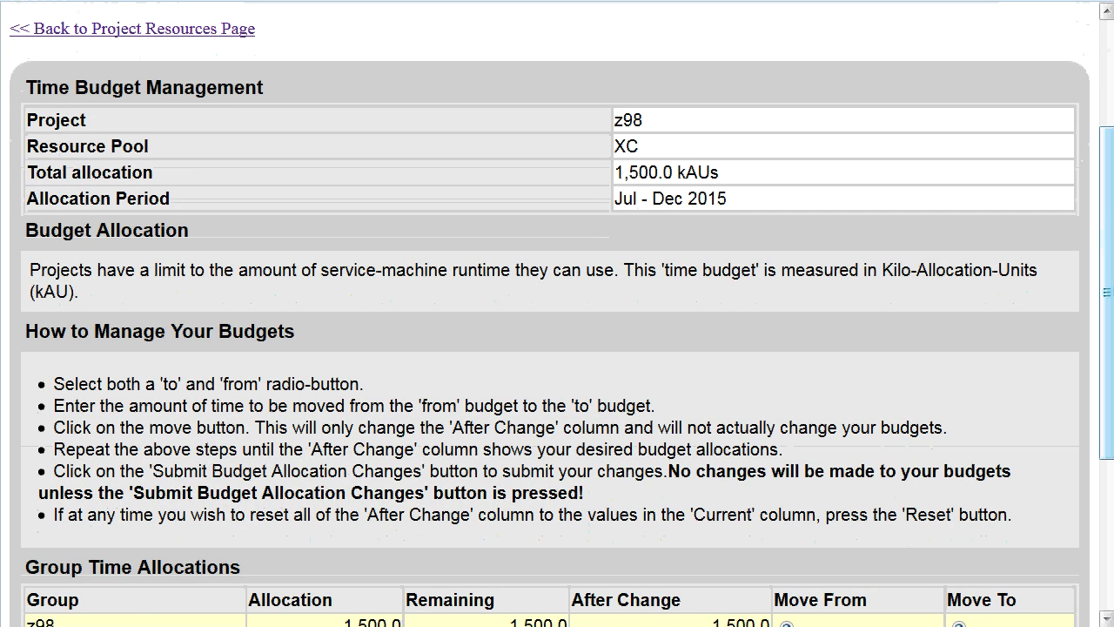
scroll(1109, 253, down, 2)
scroll(1109, 253, down, 3)
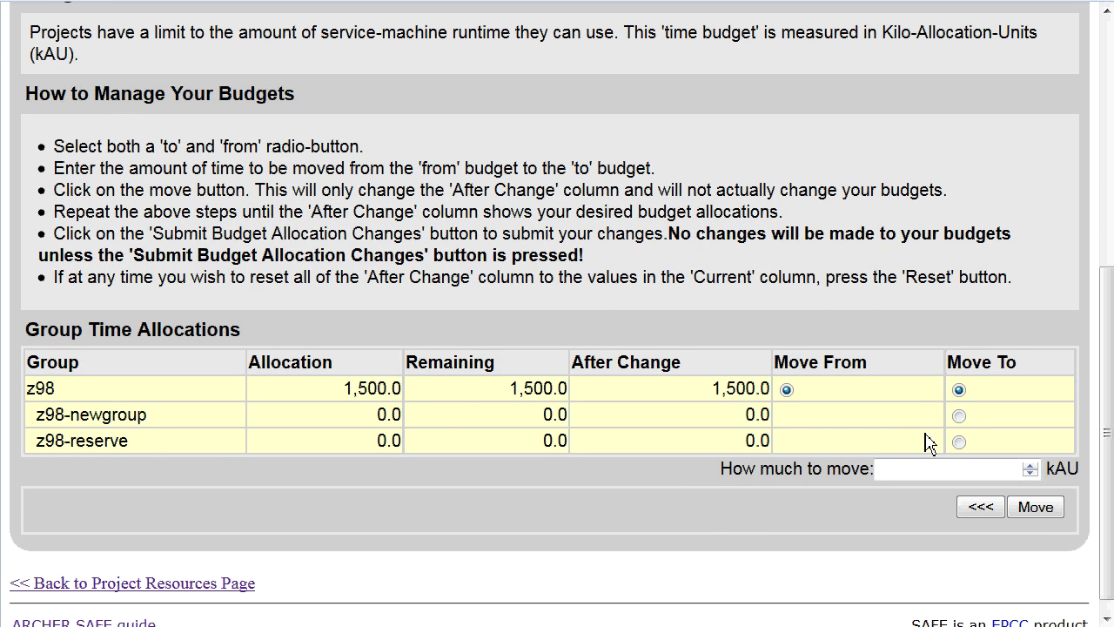
click(960, 417)
click(932, 470)
text(500)
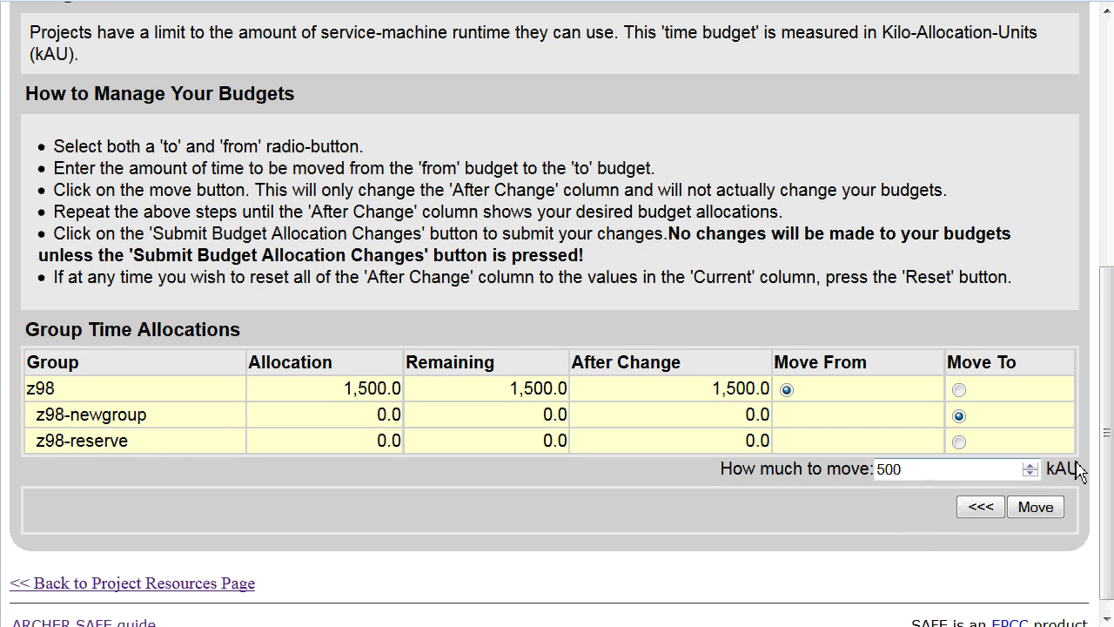
click(1036, 507)
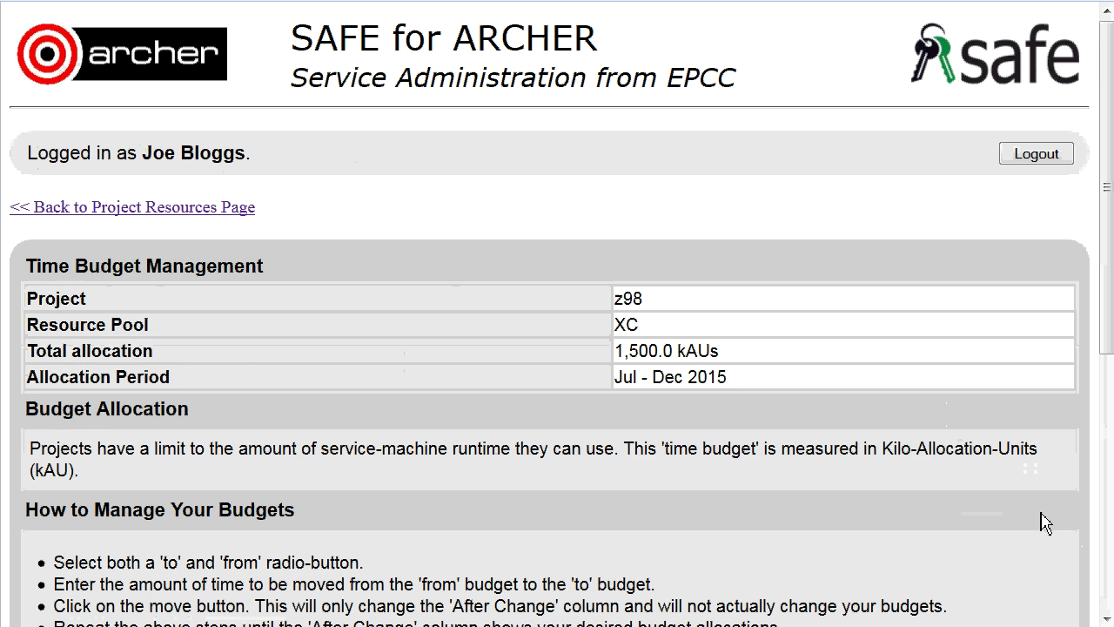
scroll(1103, 262, down, 2)
scroll(855, 435, down, 2)
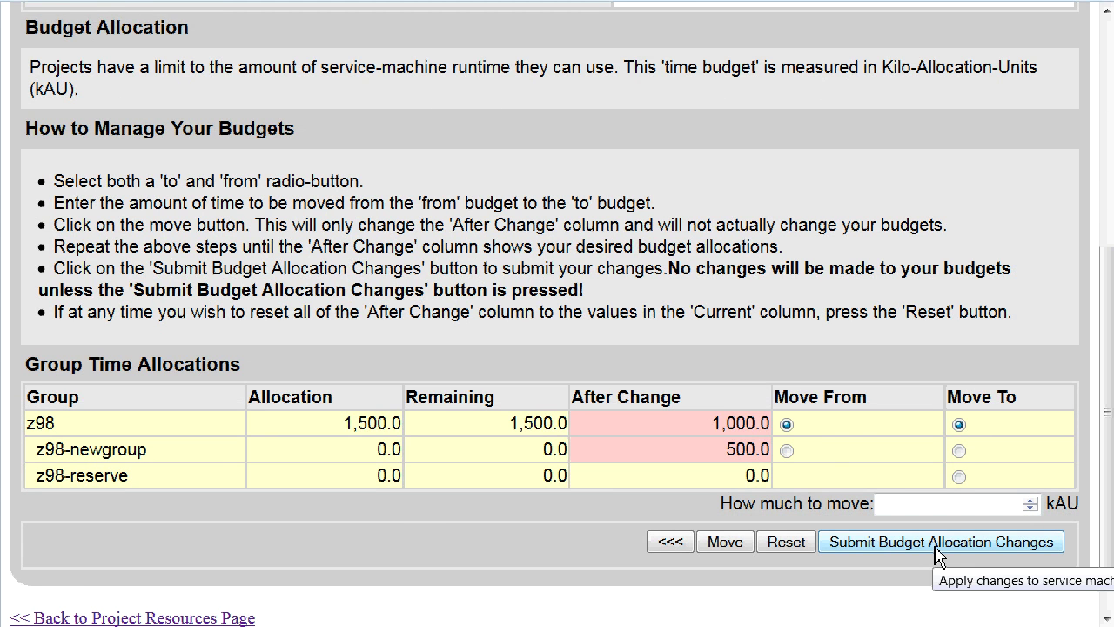
Step: Submit the Jul – Dec 2015 allocation changes and reopen the XC group allocations to check the budgets
click(955, 552)
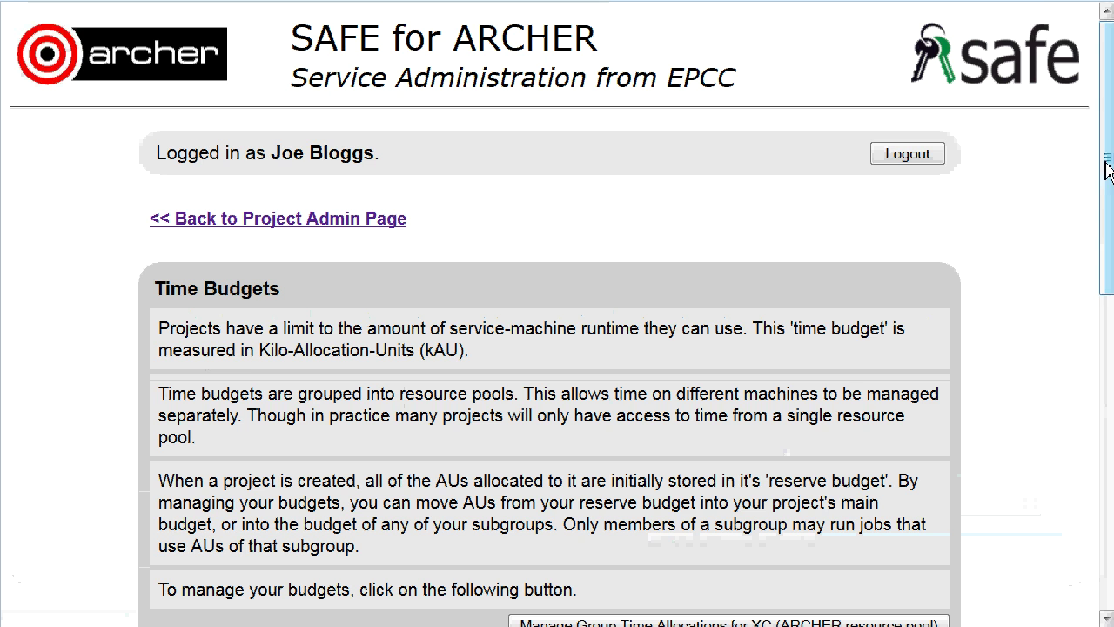
drag(1107, 174, 1107, 431)
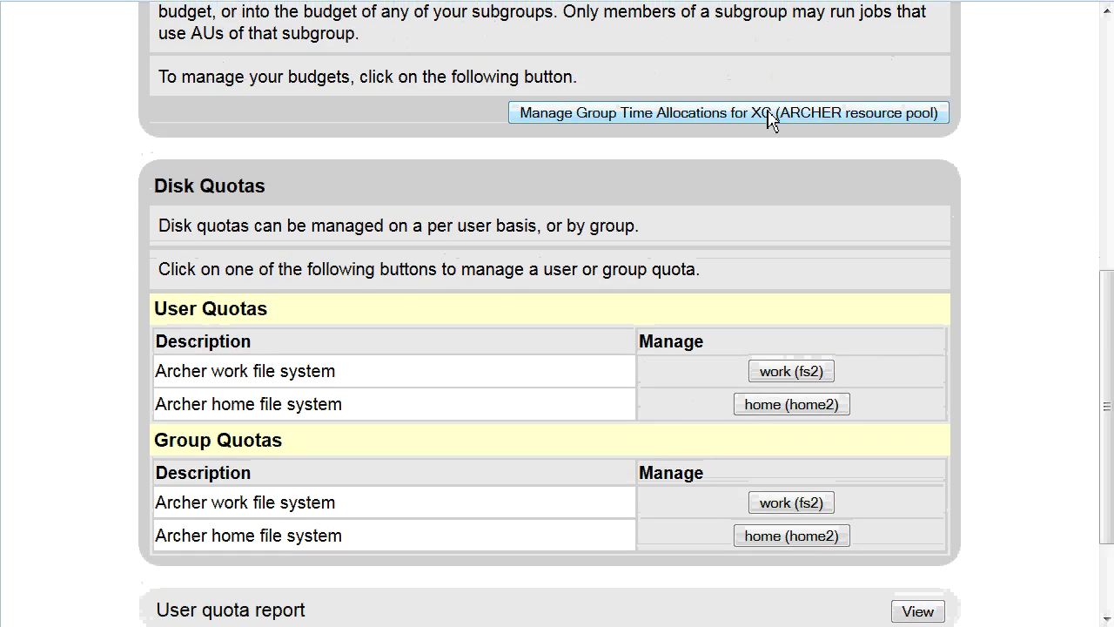
click(770, 117)
drag(1107, 130, 1107, 348)
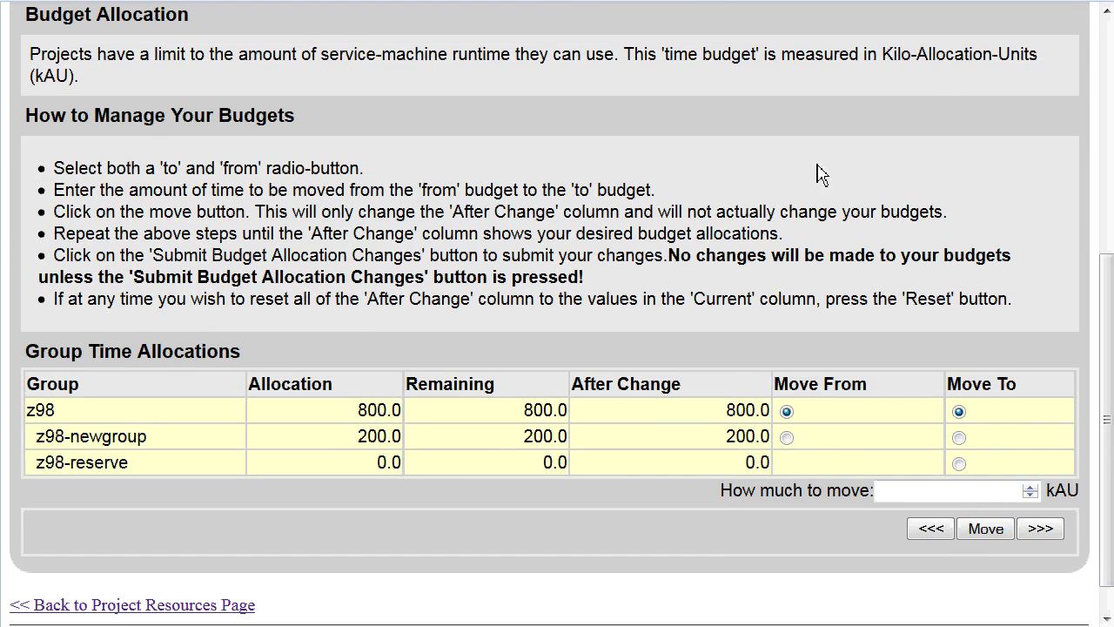